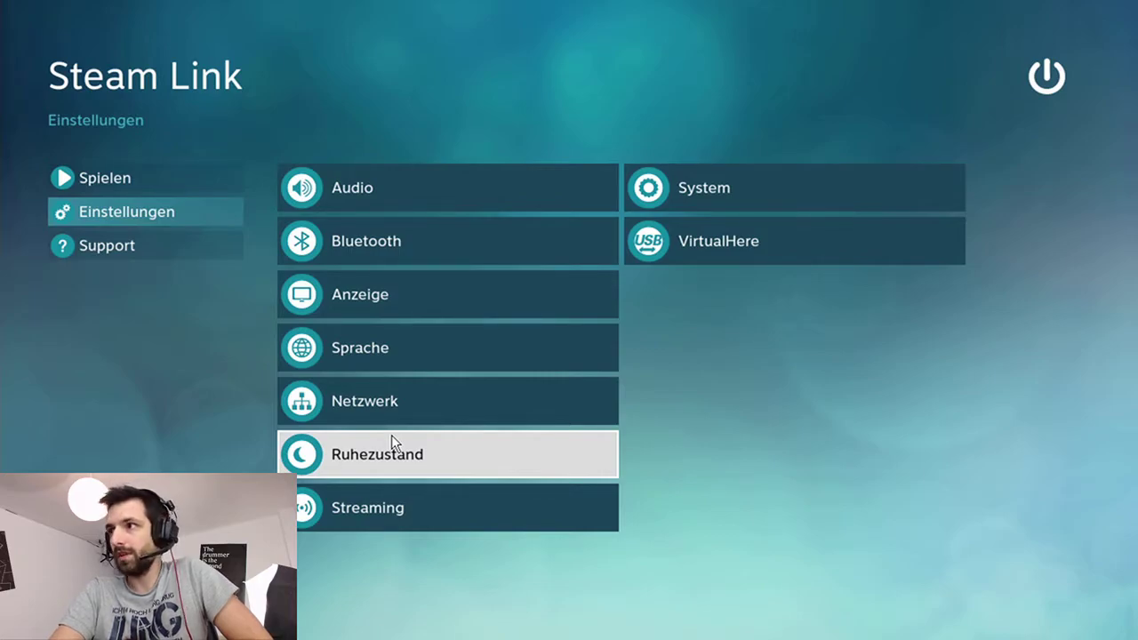
Open the Steam Link's advanced streaming settings and look through the resolution limits, ending on 1280×720 (720p)
click(446, 513)
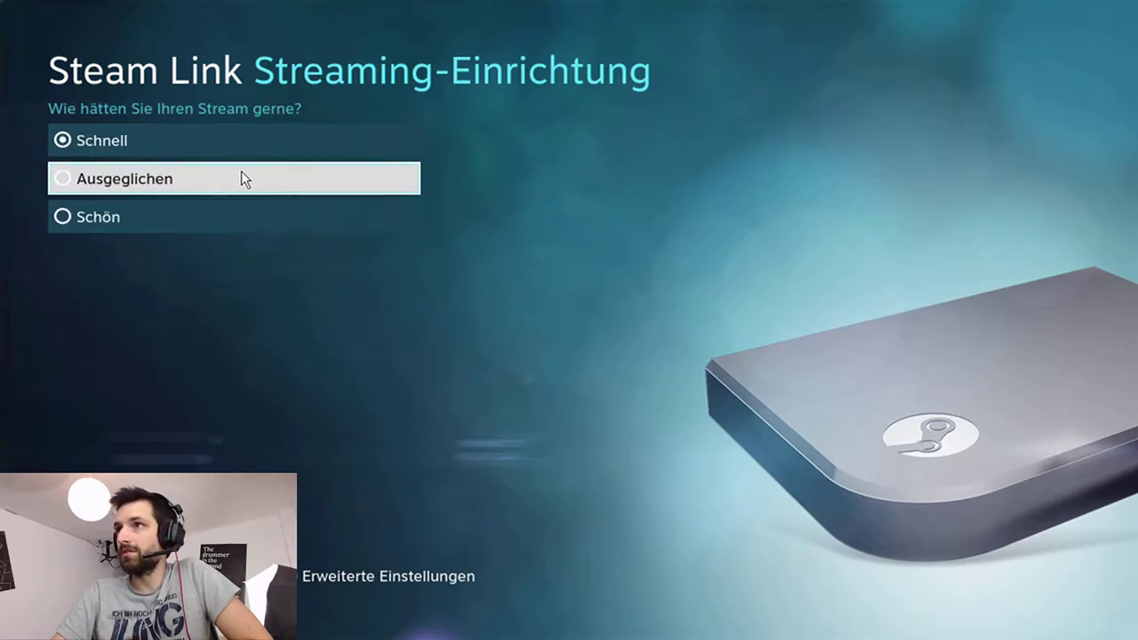
click(340, 582)
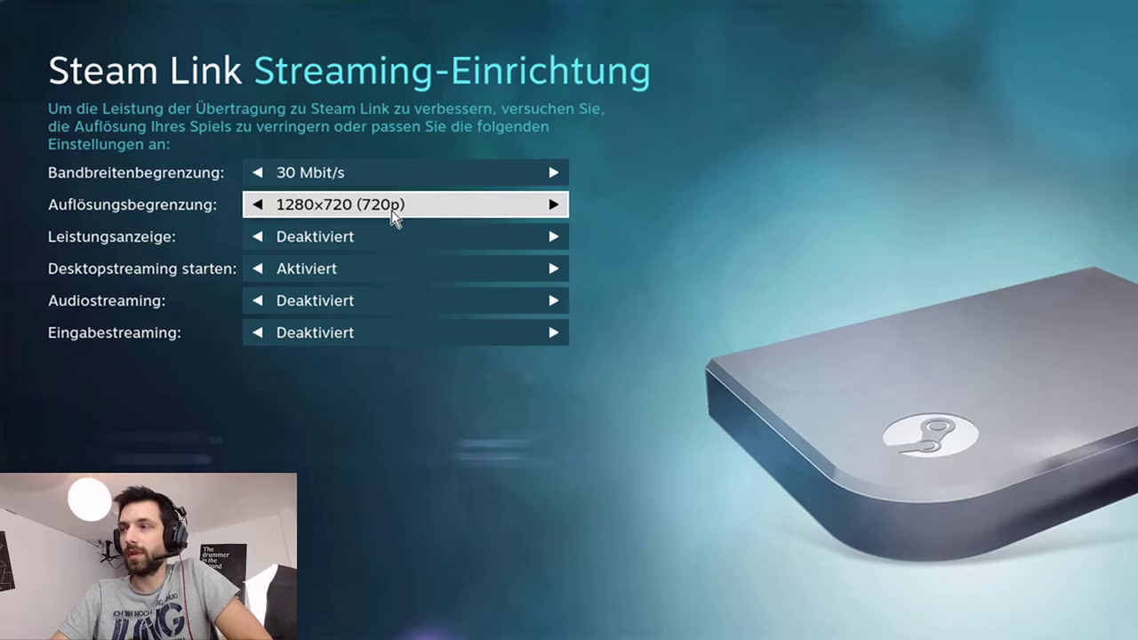
click(560, 210)
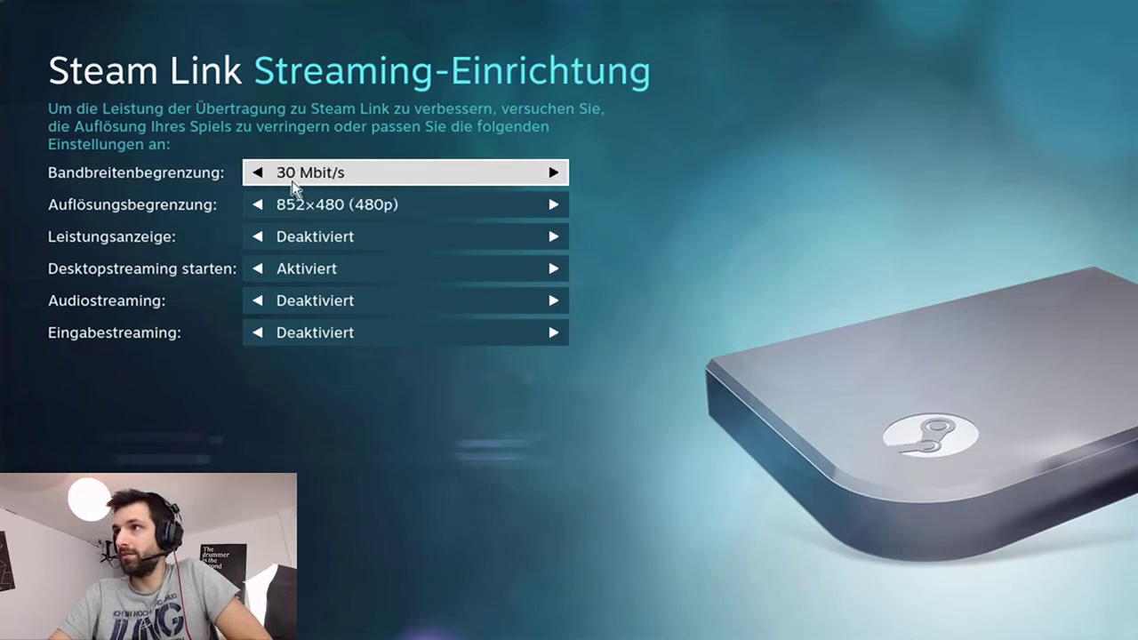
click(259, 206)
click(259, 206)
click(260, 206)
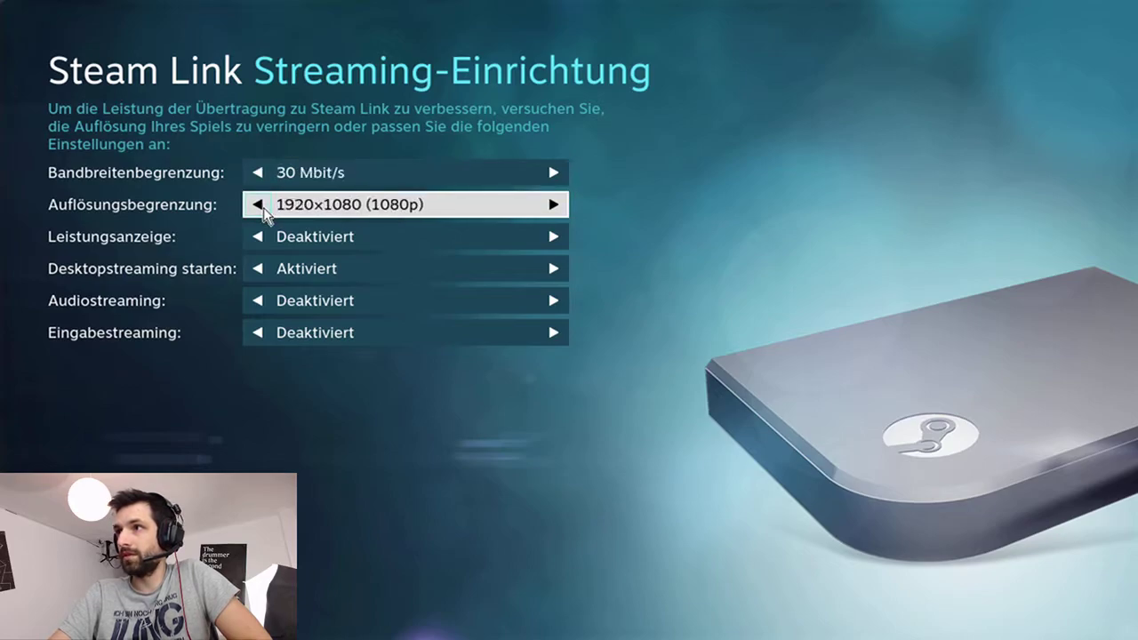
click(560, 210)
click(560, 209)
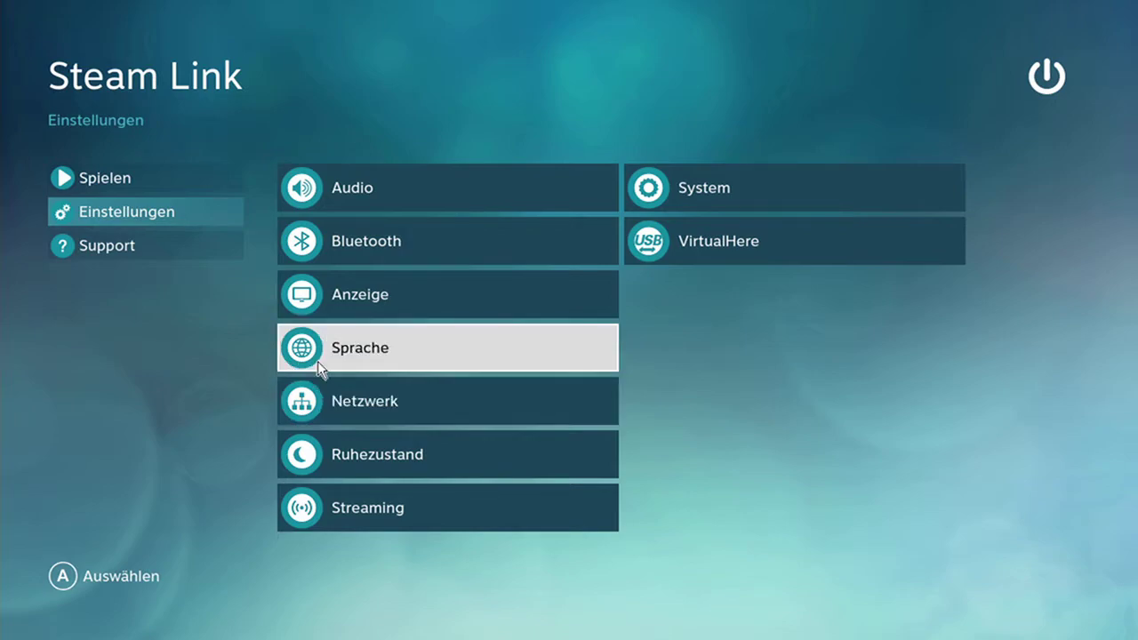
Start the stream to the PC and review the Advanced Client Options of In-Home Streaming in the Steam settings
click(105, 182)
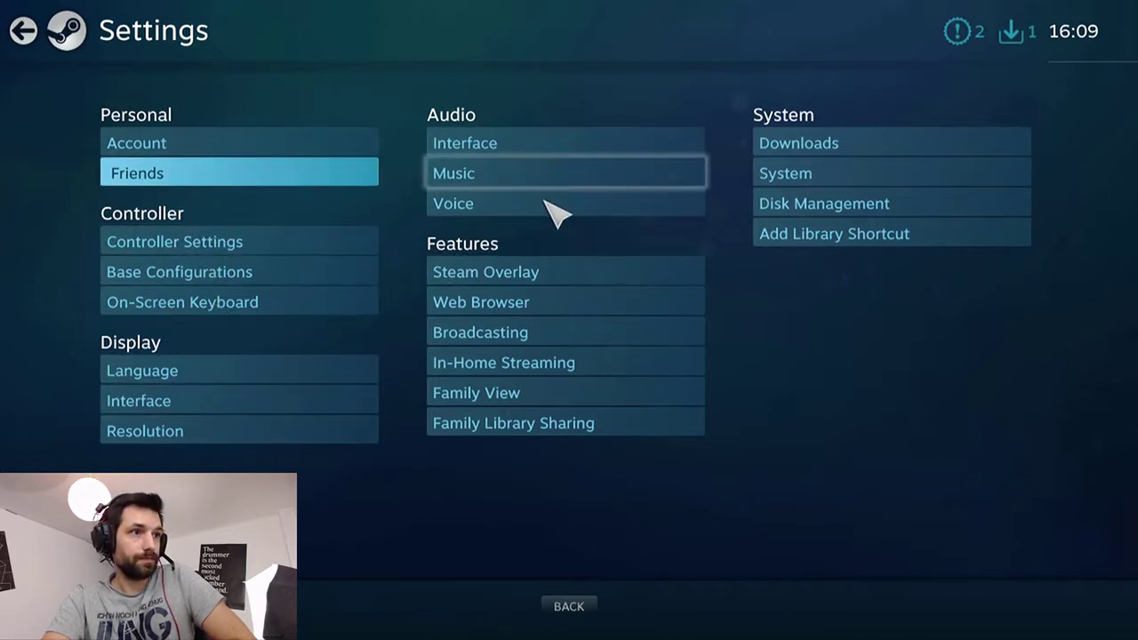
click(510, 365)
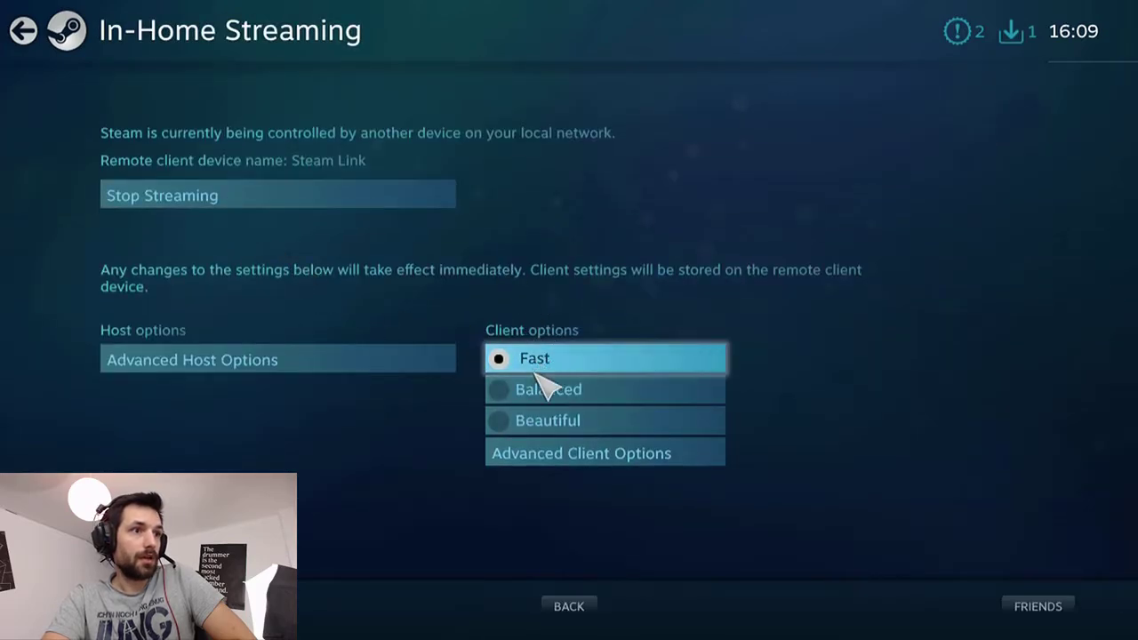
click(542, 455)
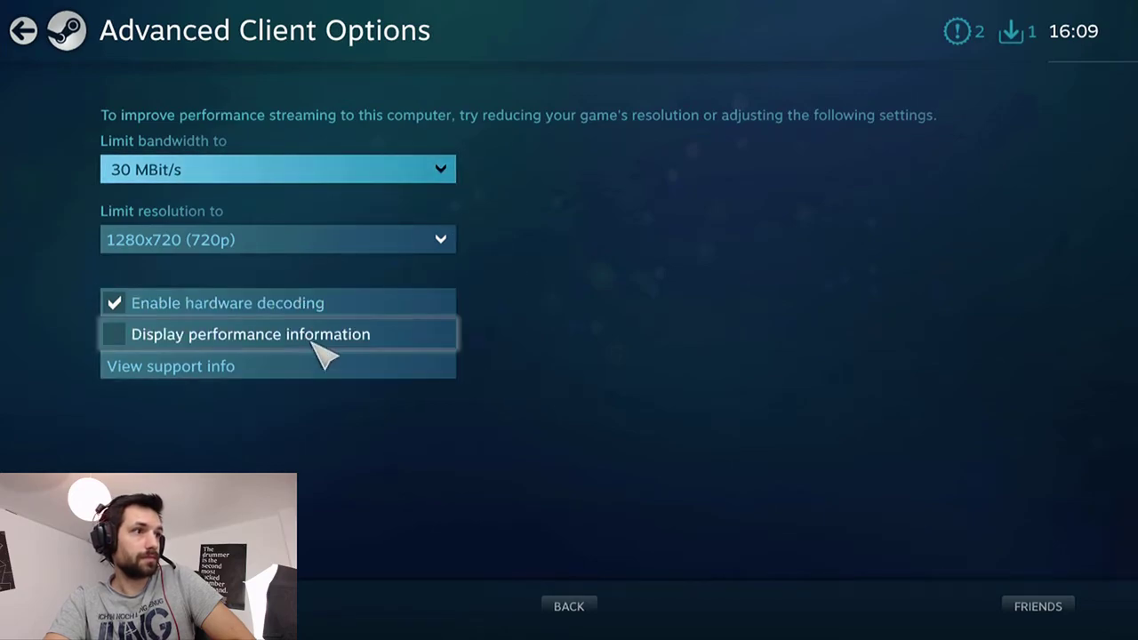
click(567, 606)
Review the hardware encoding choices in the Advanced Host Options of In-Home Streaming
click(322, 363)
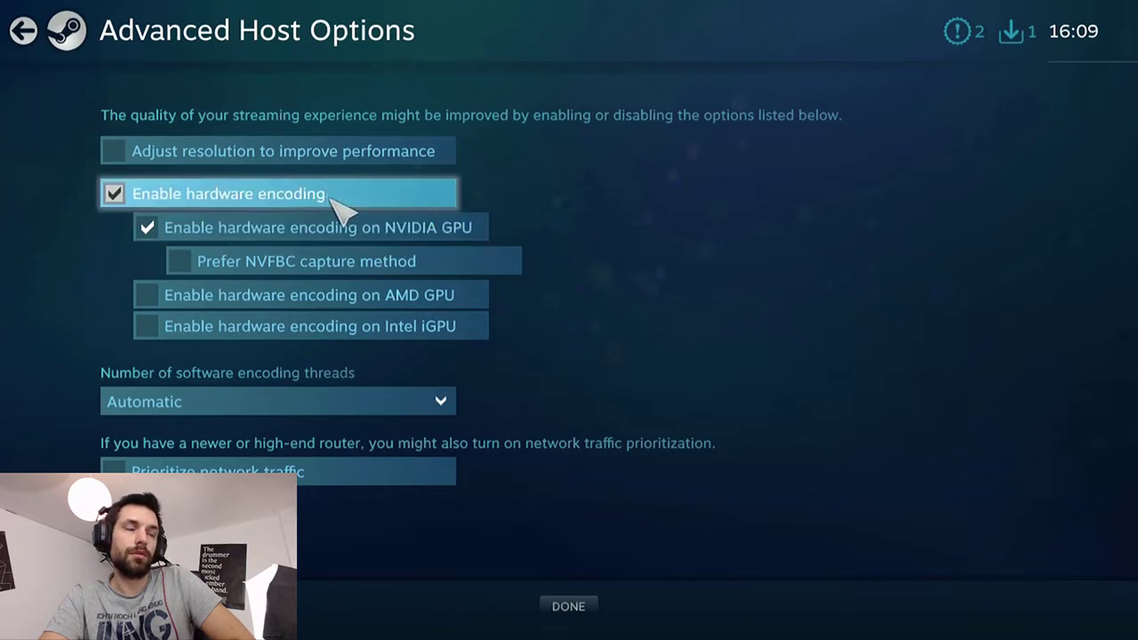
click(574, 608)
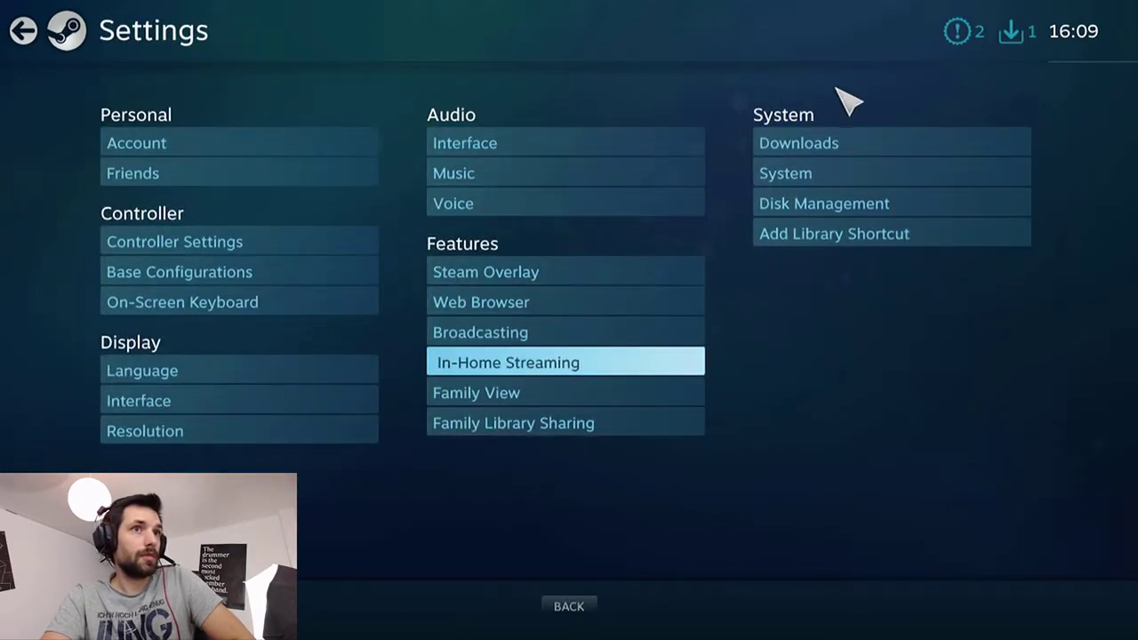
Leave Steam Big Picture for the Windows desktop and open Task Manager, moving its window slightly up and to the left
click(20, 28)
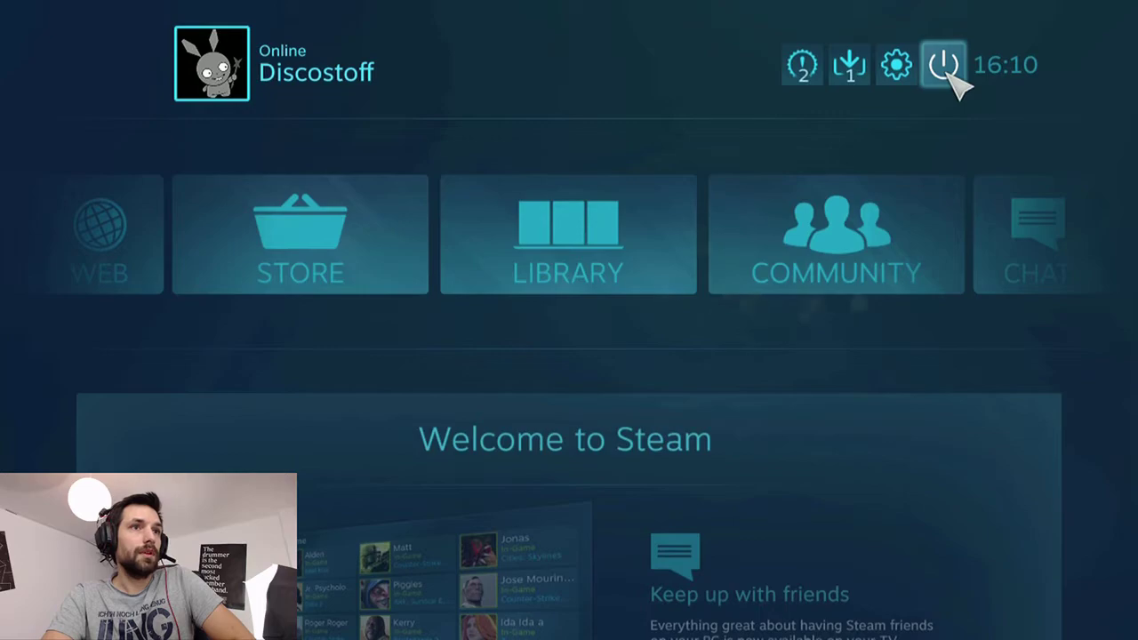
click(950, 75)
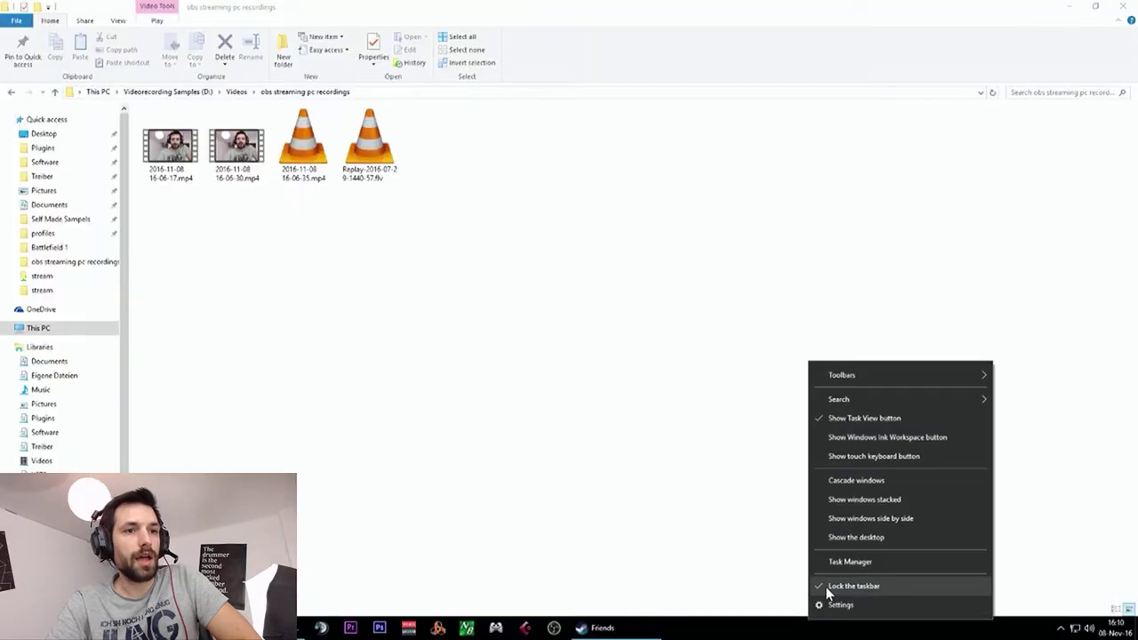
click(845, 563)
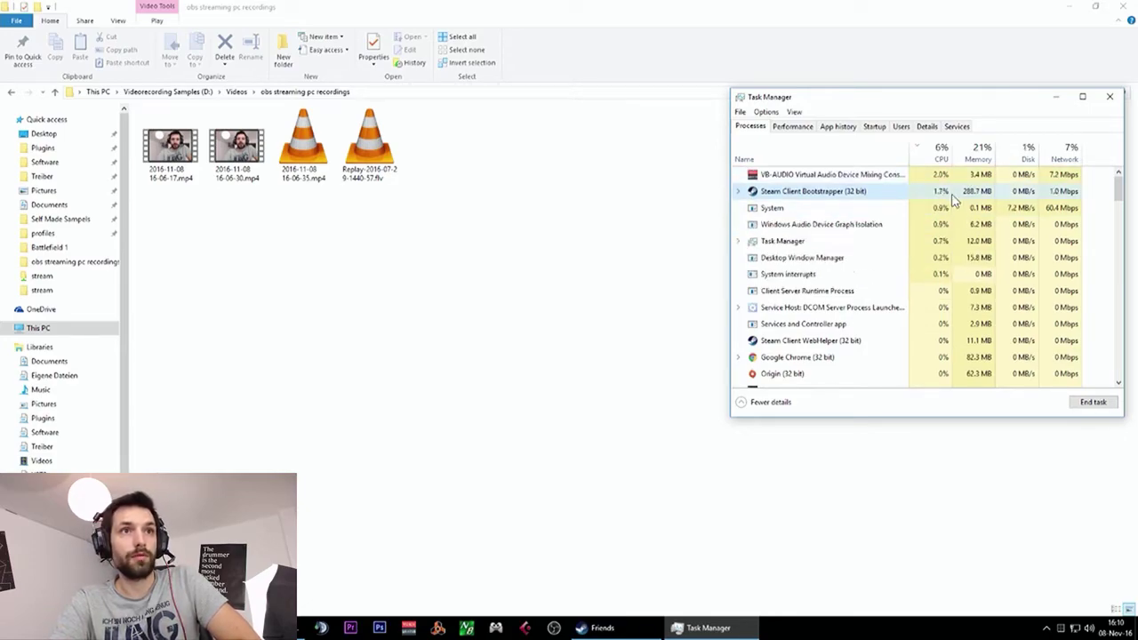
drag(956, 96, 898, 73)
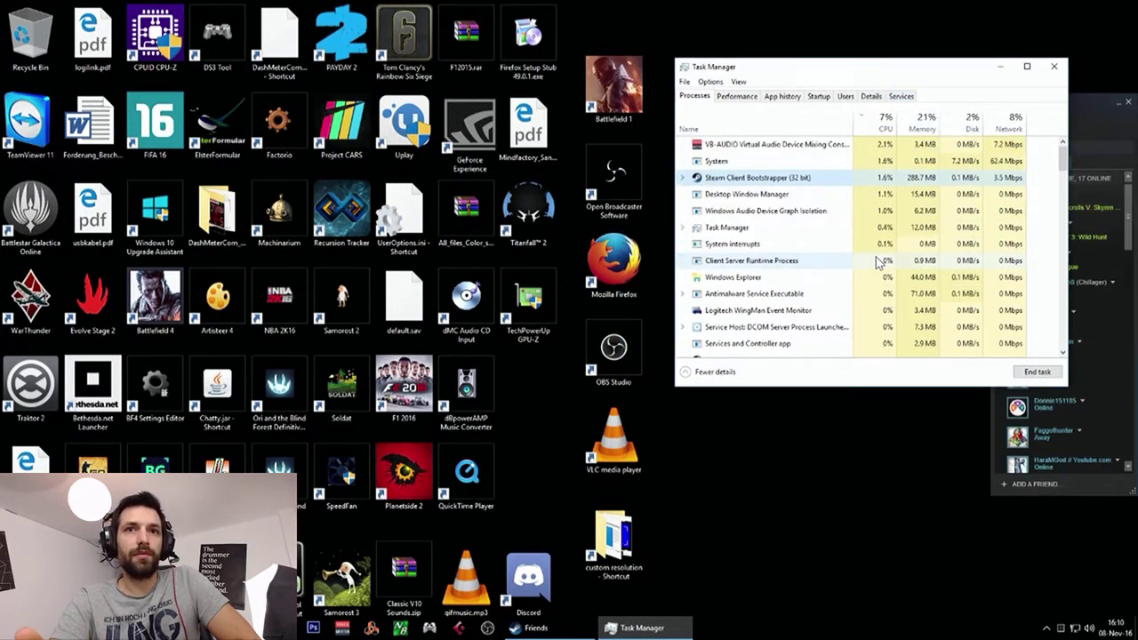
Open NVIDIA Control Panel from the desktop and check the Set Up Multiple Displays page
right_click(762, 519)
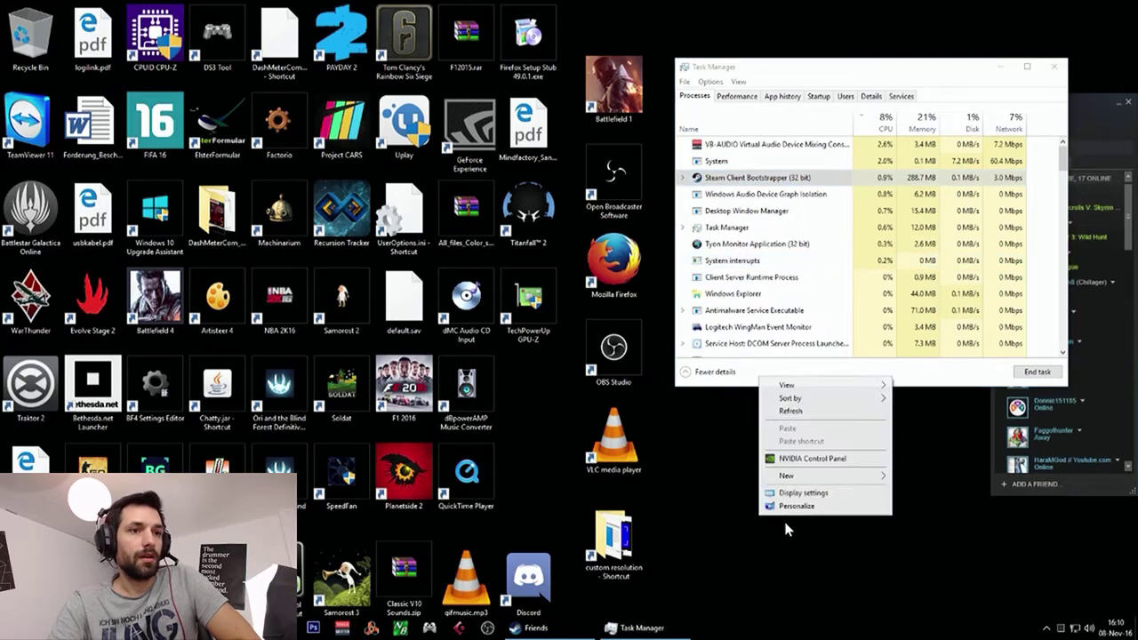
click(799, 457)
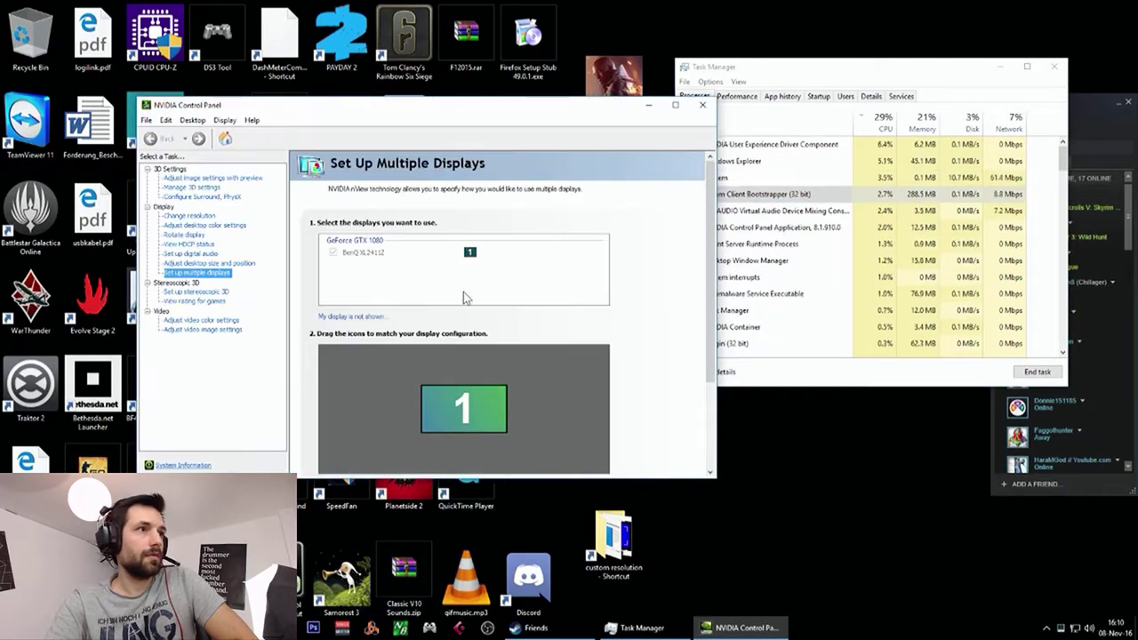
scroll(698, 280, down, 3)
scroll(702, 283, up, 1)
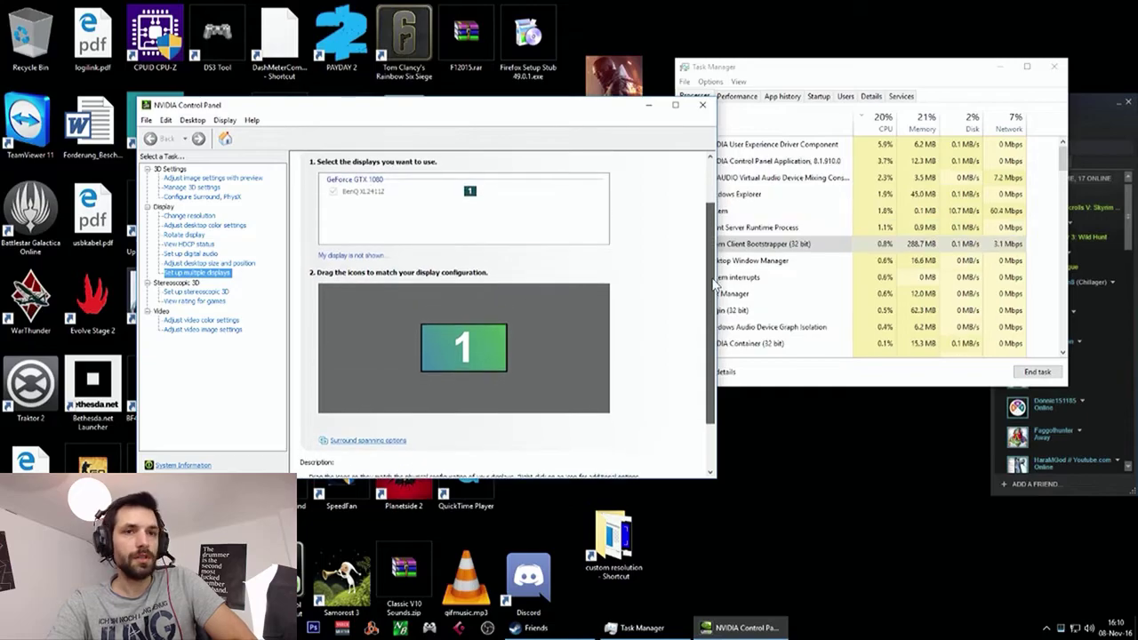
Close the Steam Friends window and open the hidden system tray icons
click(1102, 489)
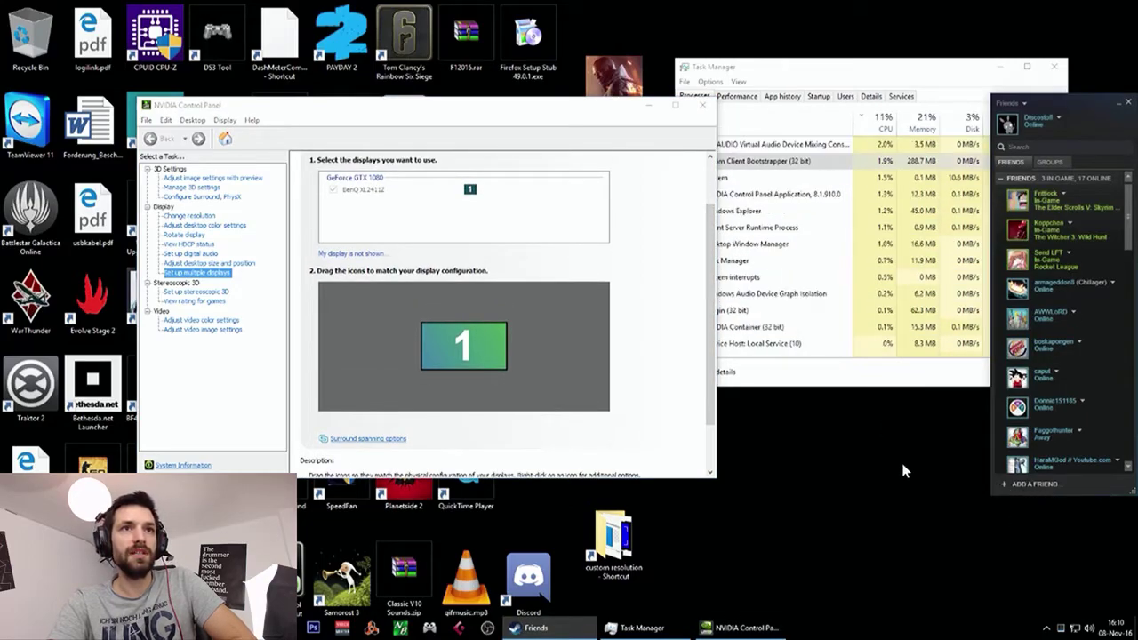
click(1128, 102)
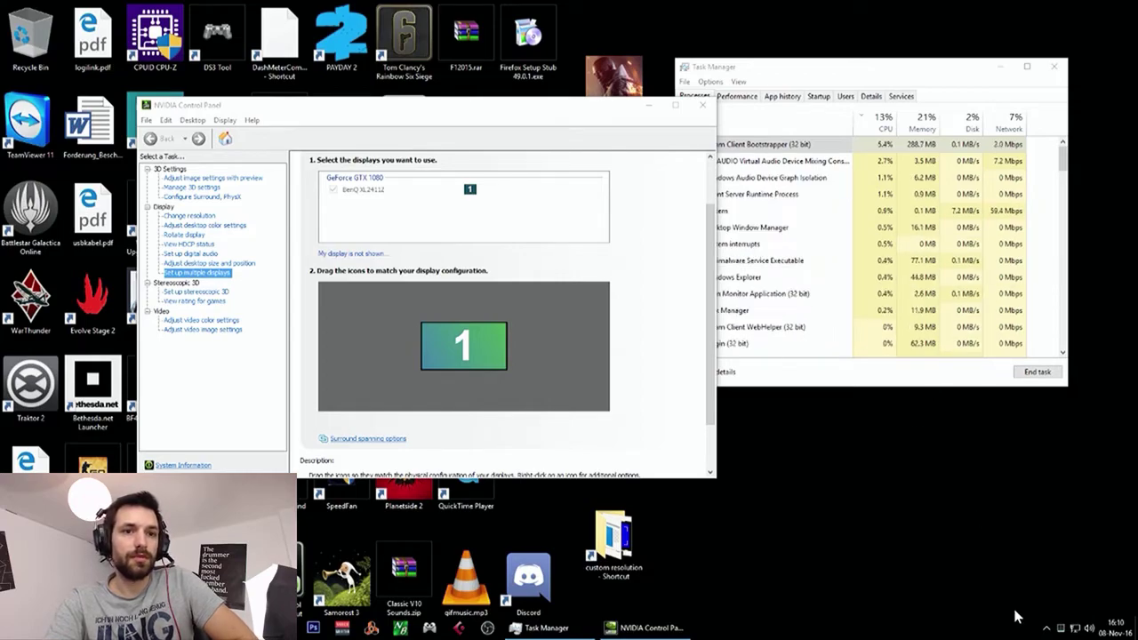
click(1046, 627)
click(985, 610)
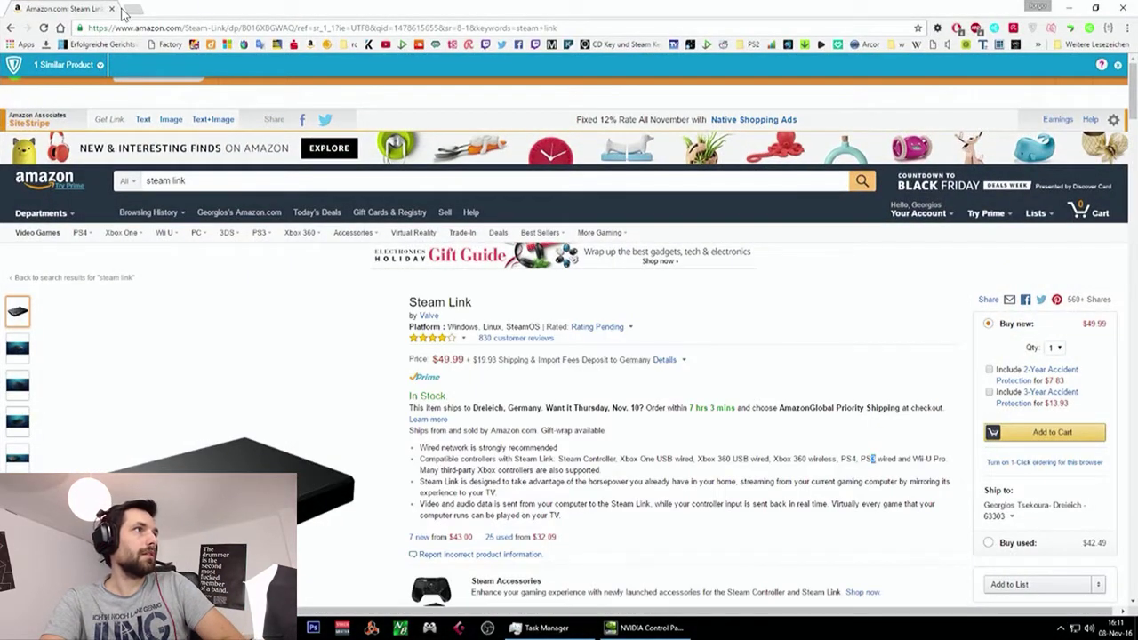
Open the Discostoff YouTube channel in a new browser tab and play "Planetside 2 Air-Superiority Discostoff 2.0" in full screen
click(129, 10)
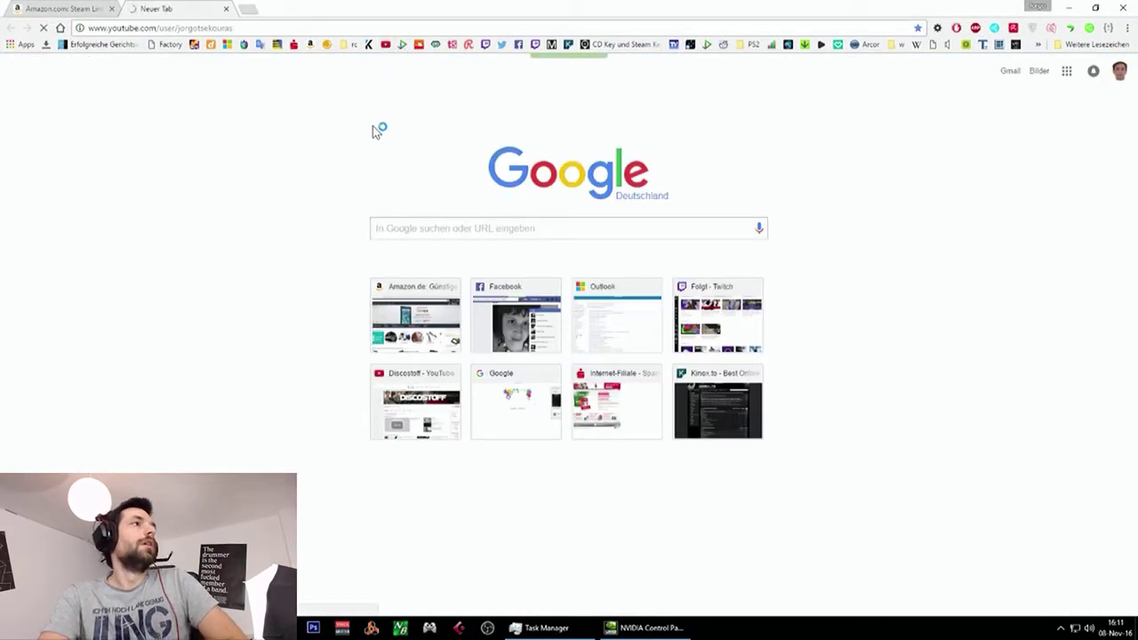
scroll(239, 389, down, 5)
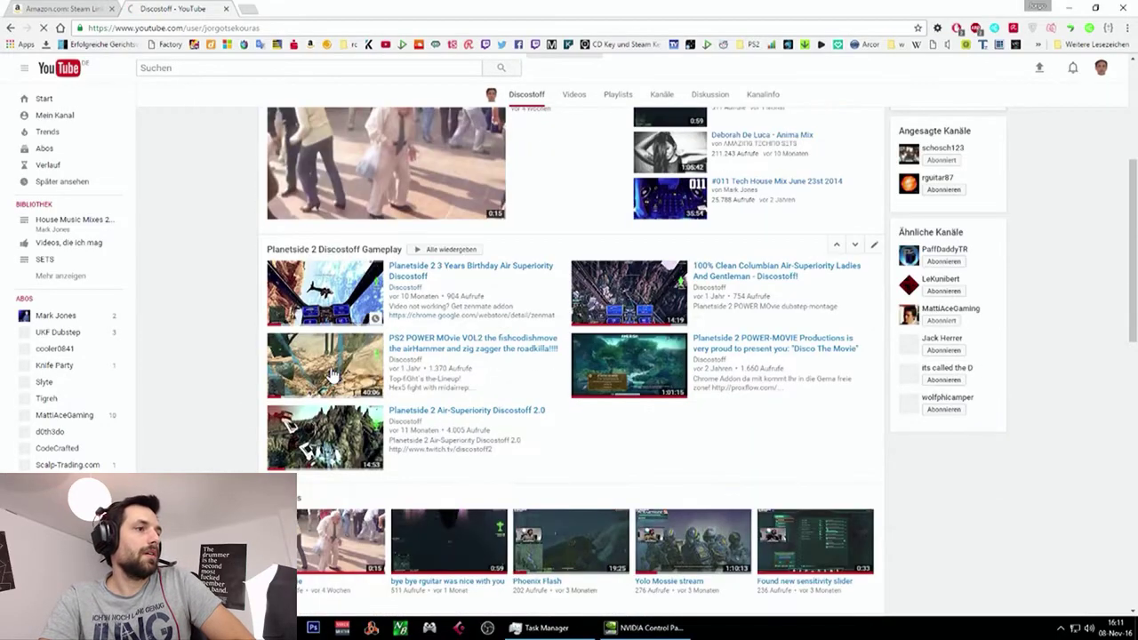
click(428, 403)
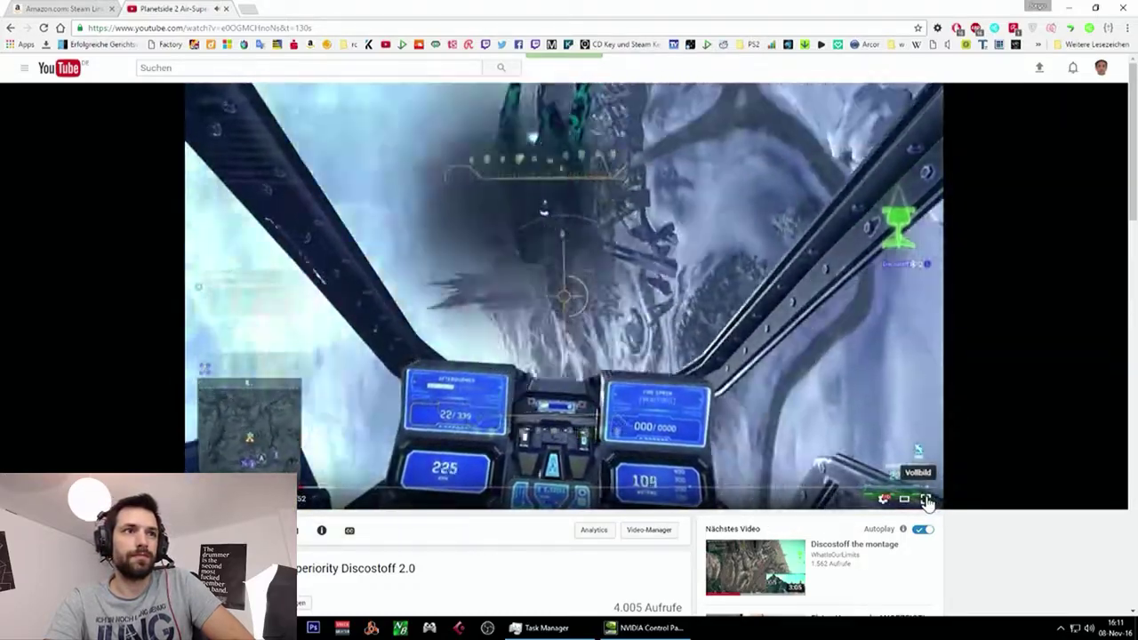
click(925, 500)
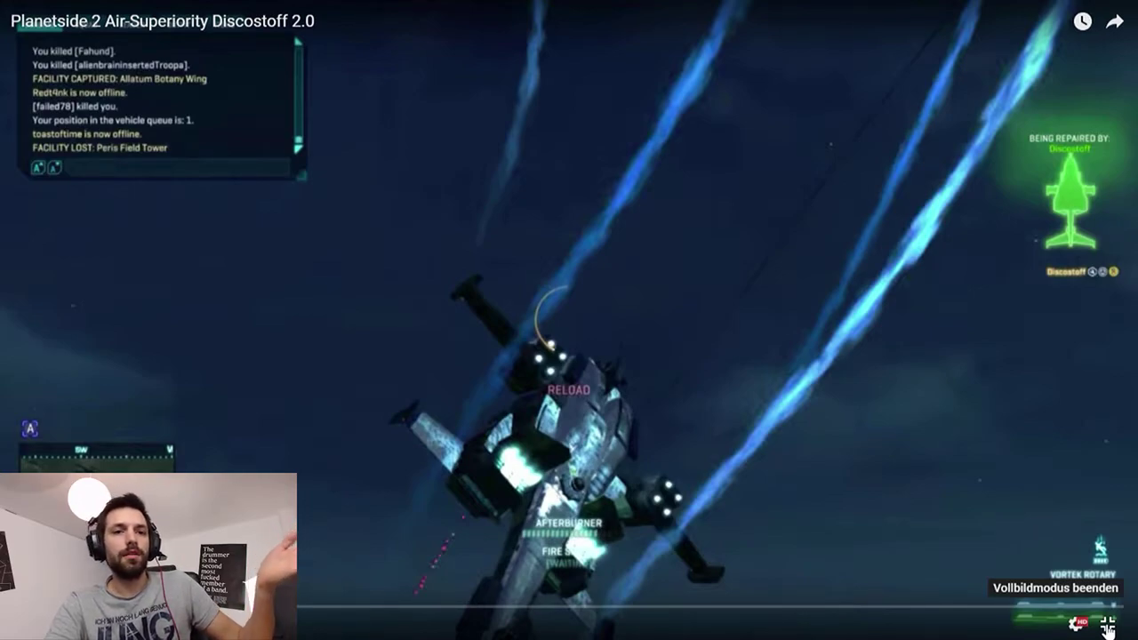
Compare the streamed video playback in normal and full-screen view, ending in the normal view
click(1108, 625)
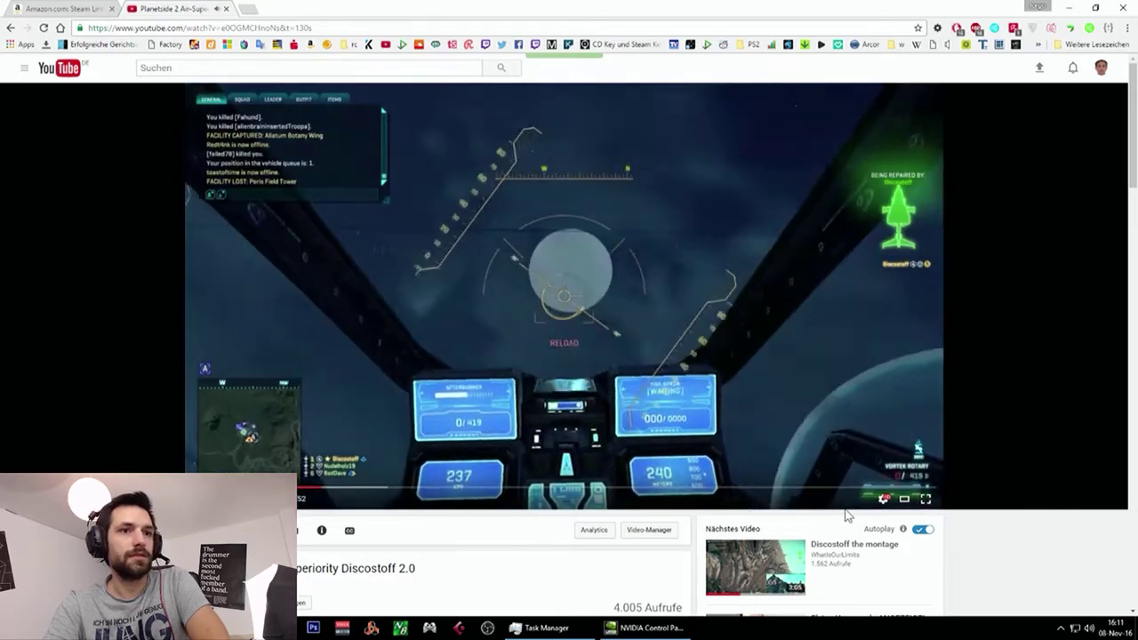
click(924, 498)
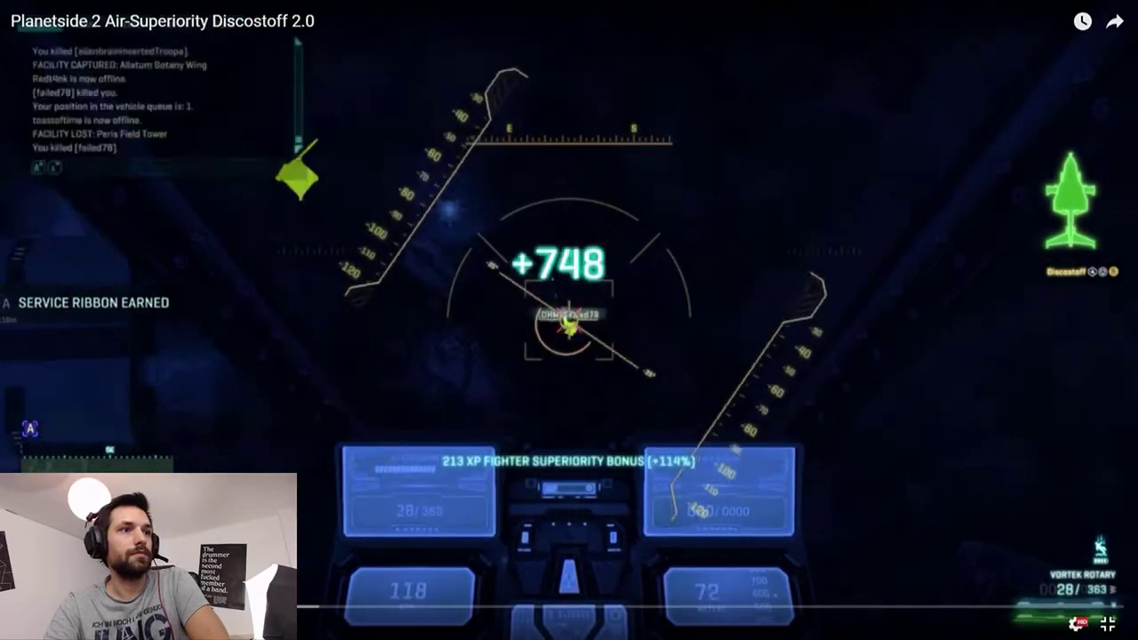
click(1111, 624)
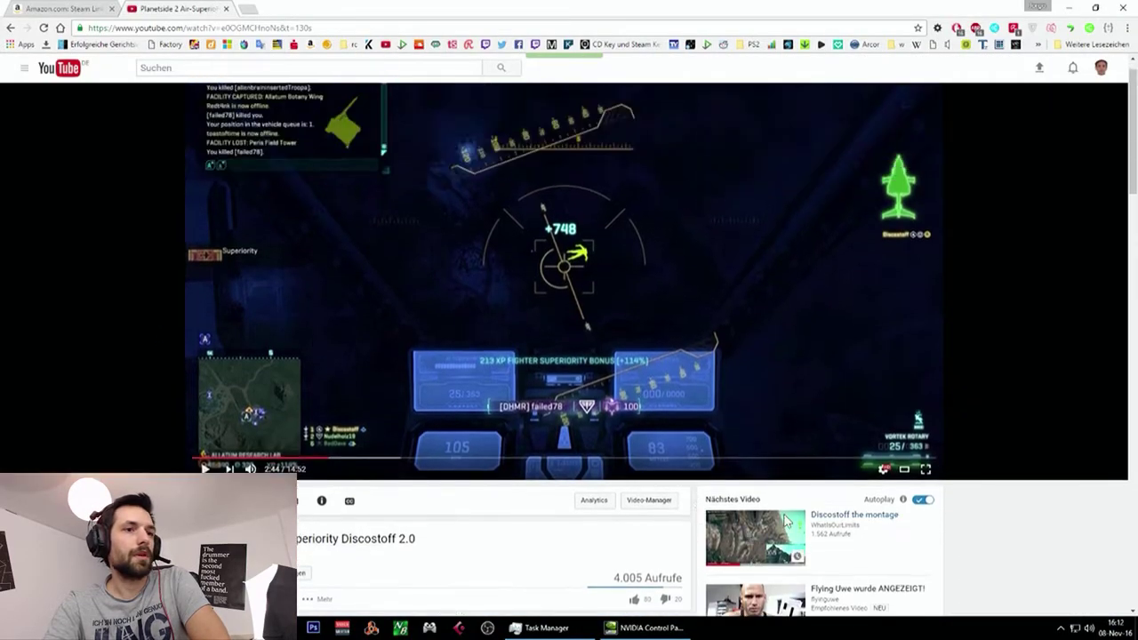
Check the monitor's refresh rate in NVIDIA Control Panel and search the web for "ufo test", opening UFO Test: Multiple Framerates
click(629, 630)
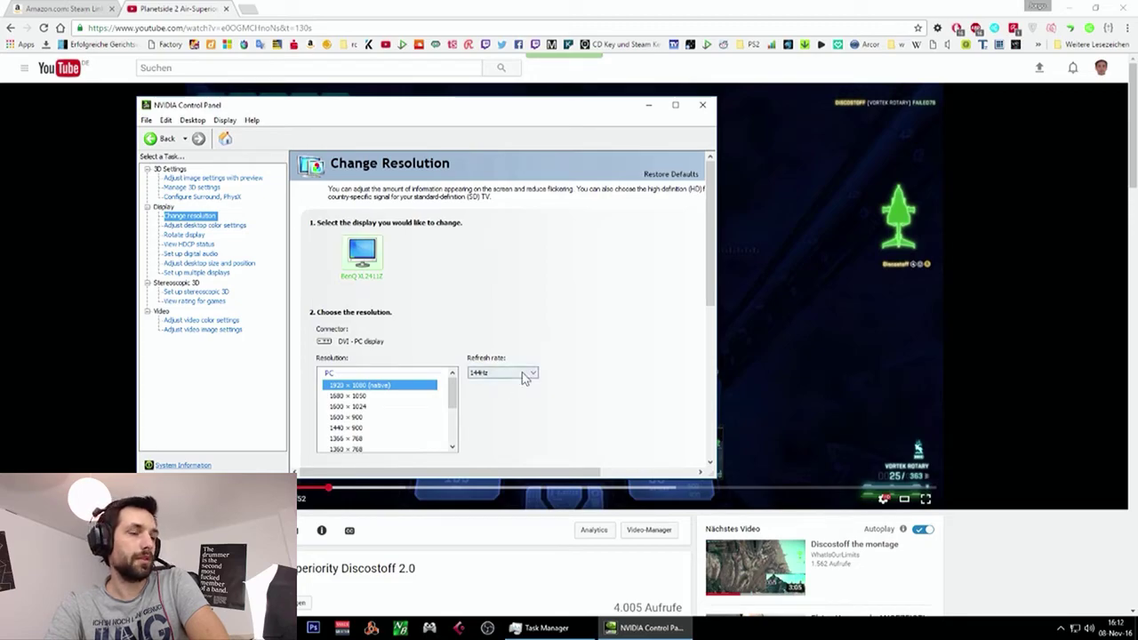
click(249, 8)
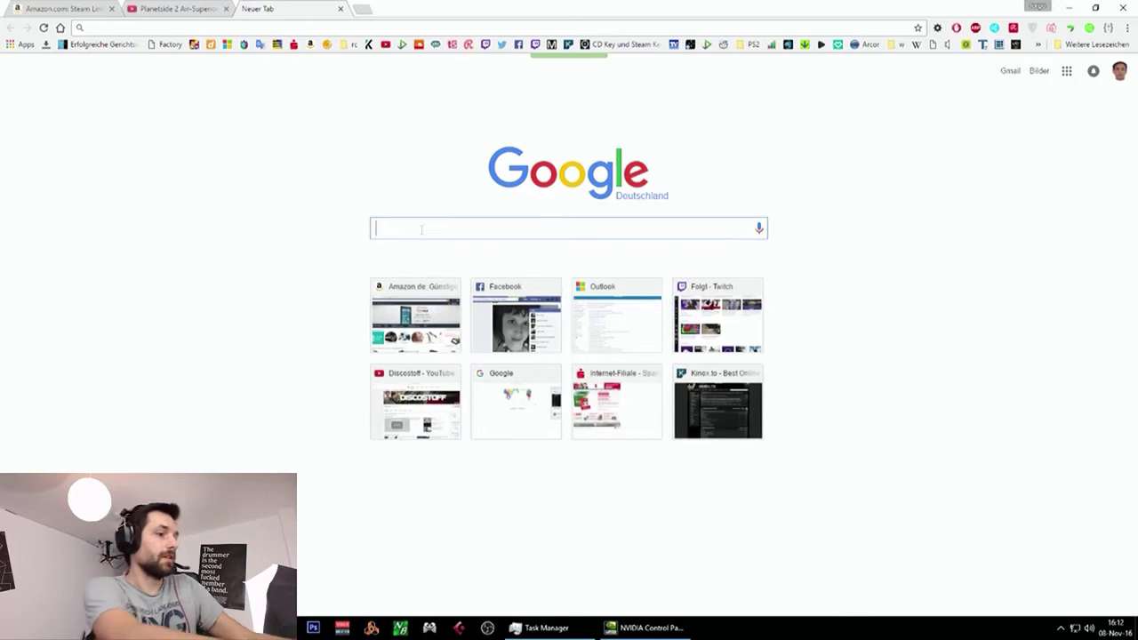
text(ufo )
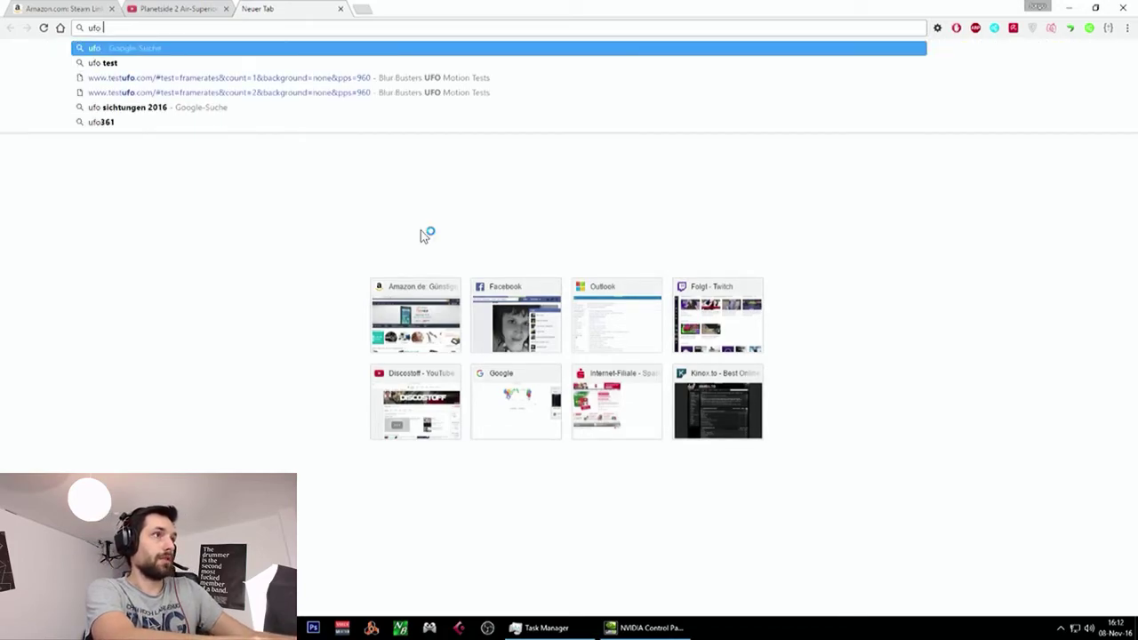
text(test)
key(Return)
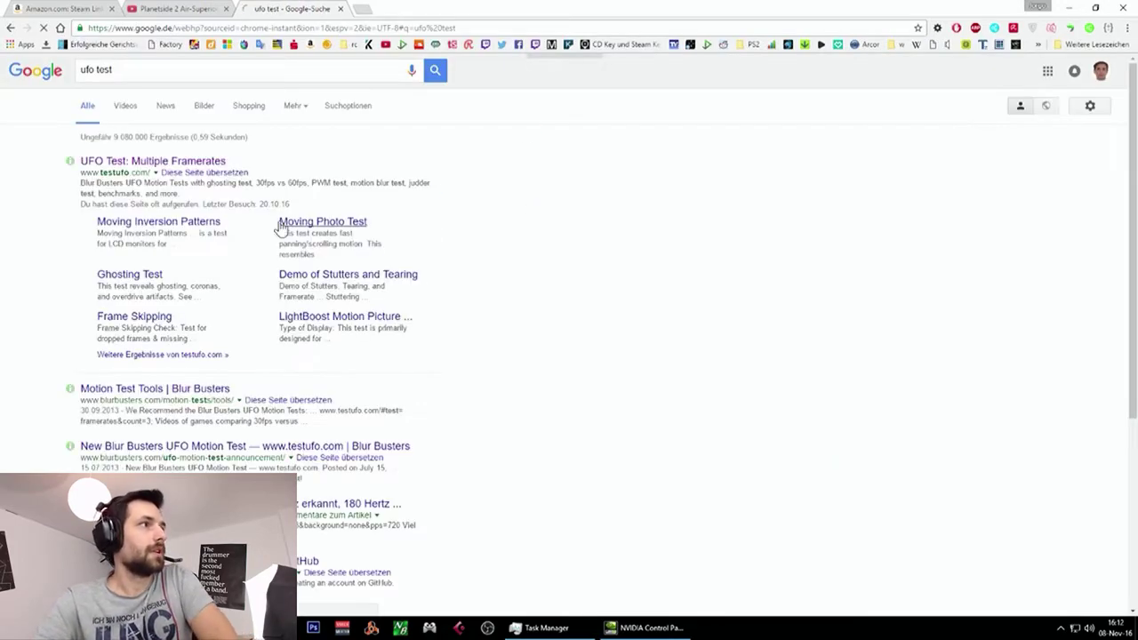
click(197, 165)
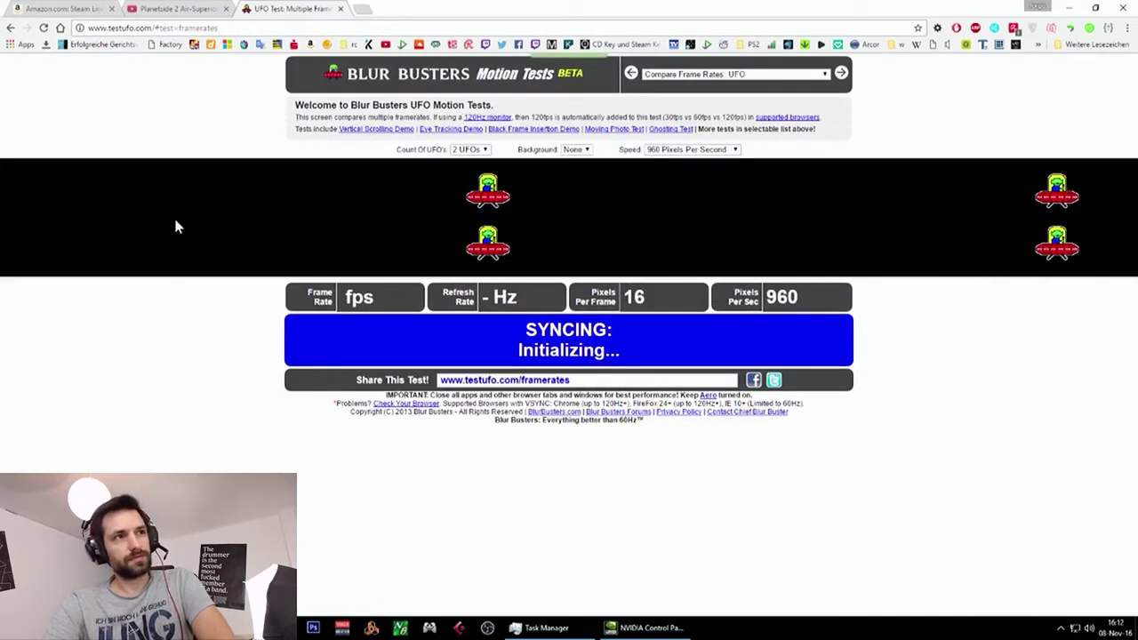
Run the frame rate comparison with 3 UFOs and with 1 UFO, and return to the YouTube video
click(469, 149)
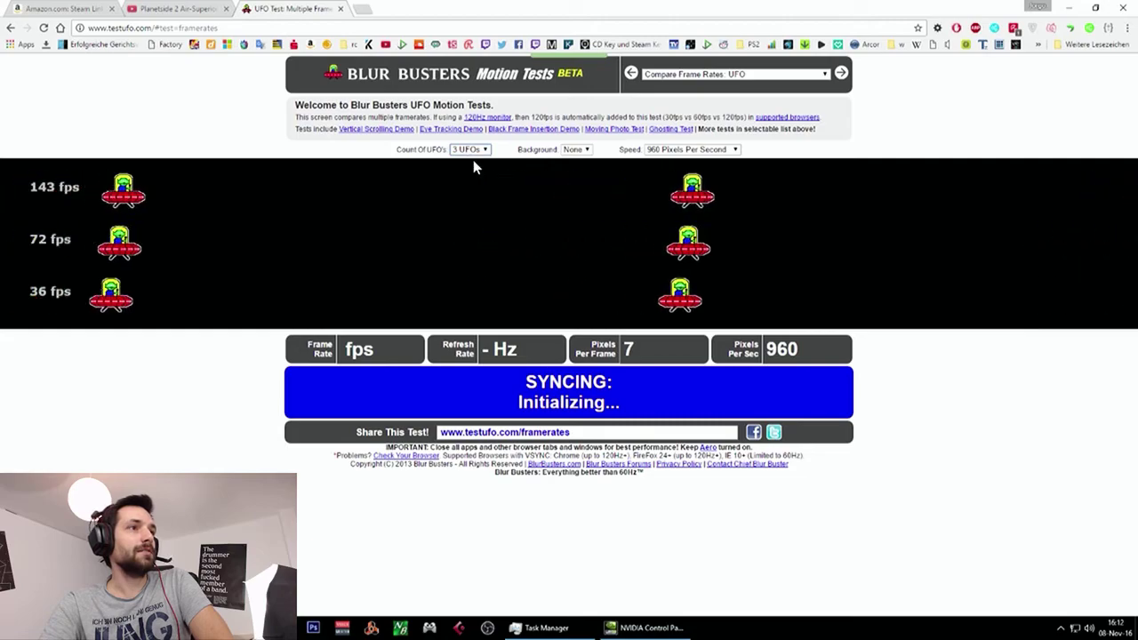
click(473, 160)
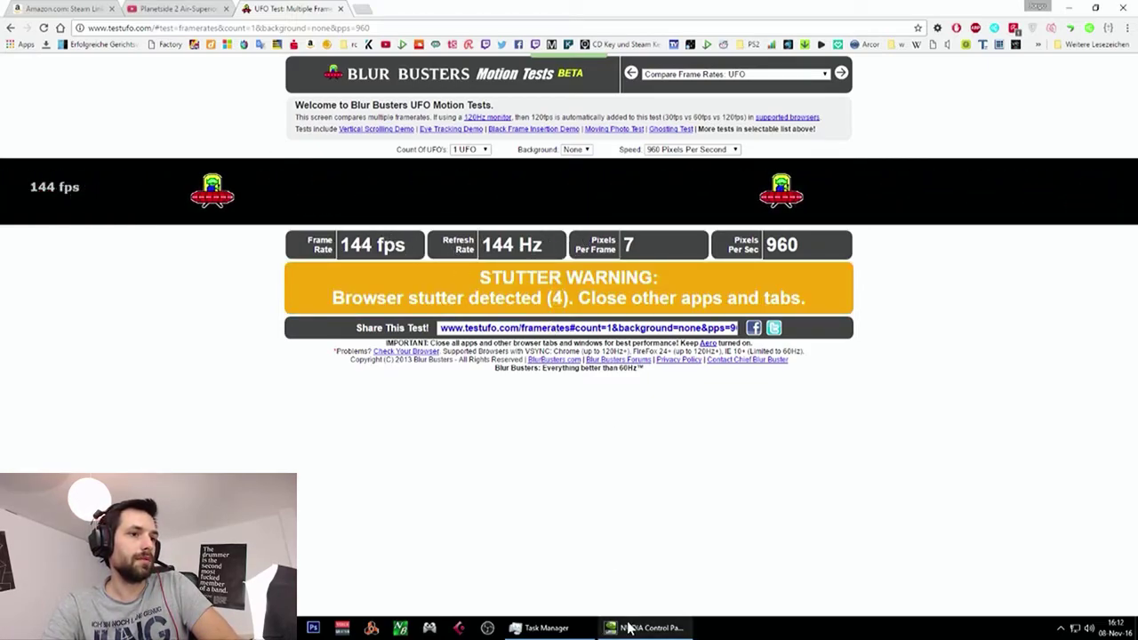
click(168, 8)
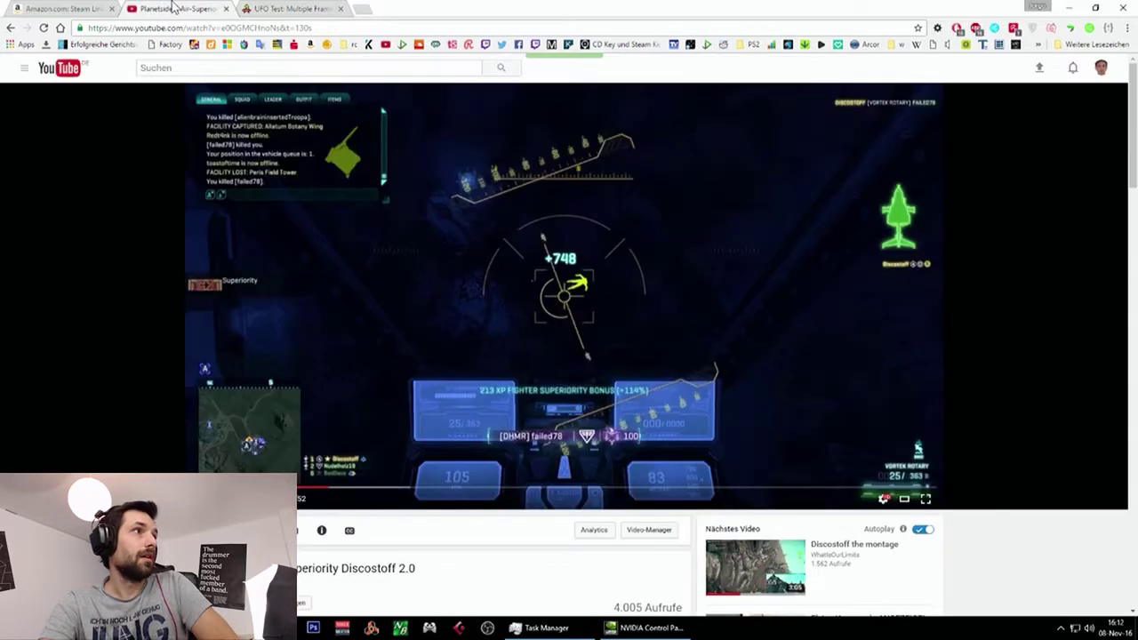
Detach the Planetside 2 video tab into its own restored, smaller window placed over the lower part of the UFO test page
drag(174, 8, 421, 283)
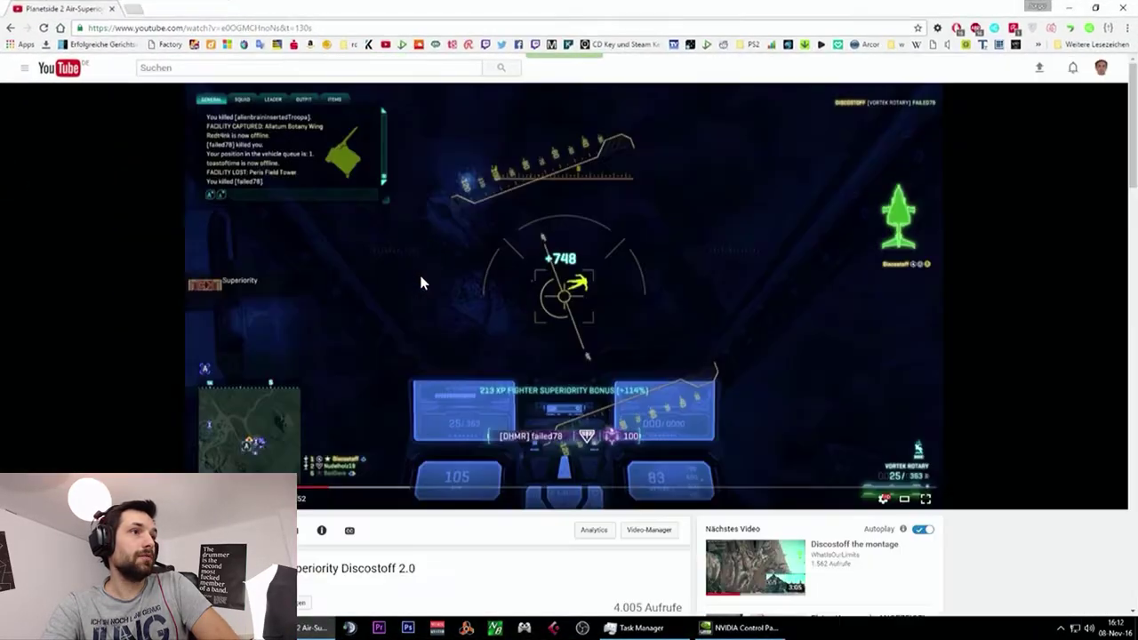
double_click(489, 21)
drag(507, 262, 562, 233)
scroll(976, 367, down, 1)
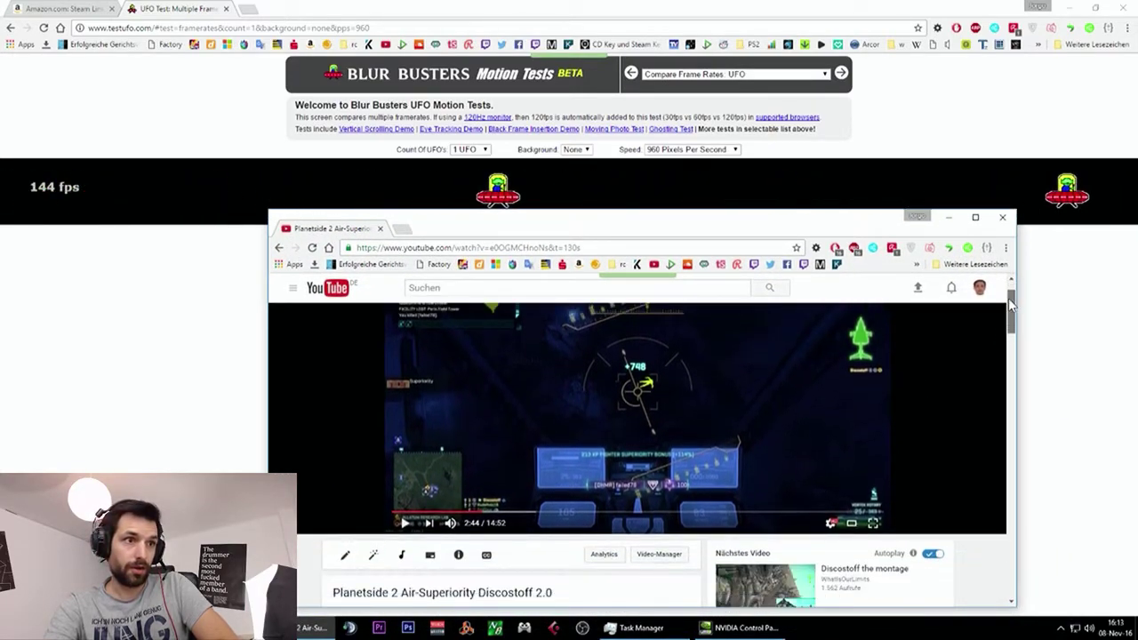
scroll(1008, 304, up, 1)
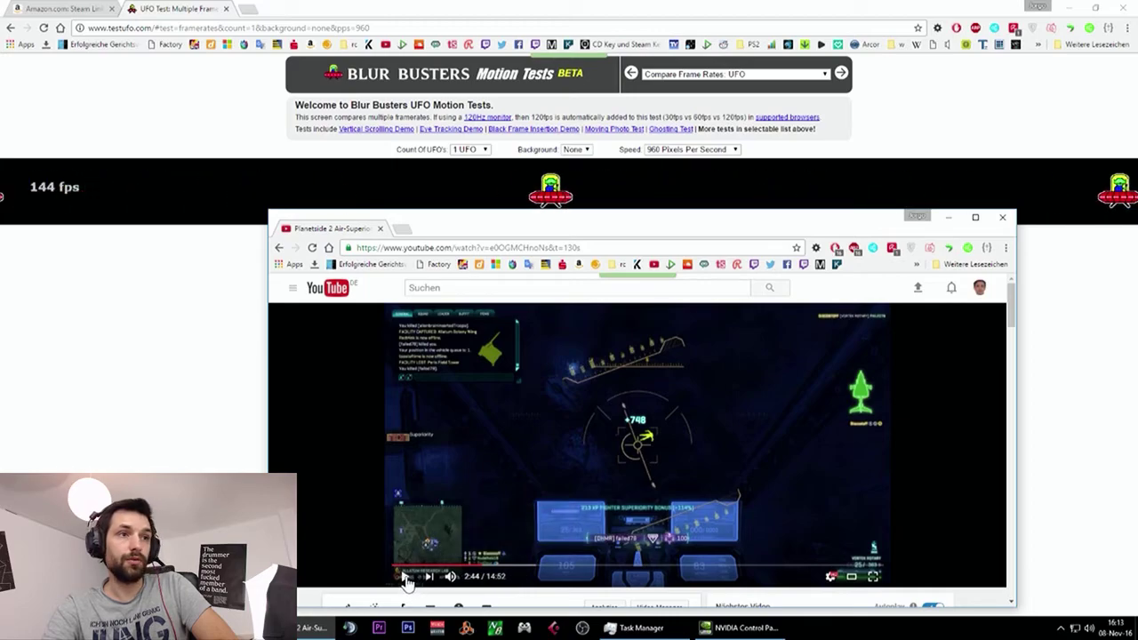
Play the video alongside the running UFO test and reposition its window to compare both, ending over the test's frame rate readout
click(405, 577)
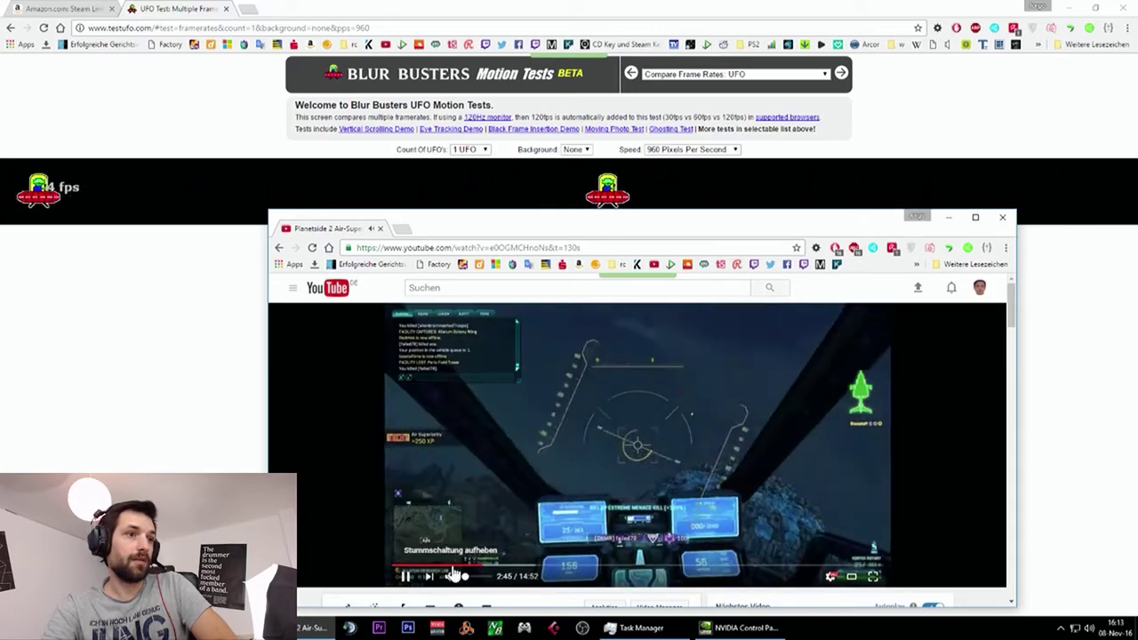
drag(632, 214, 569, 252)
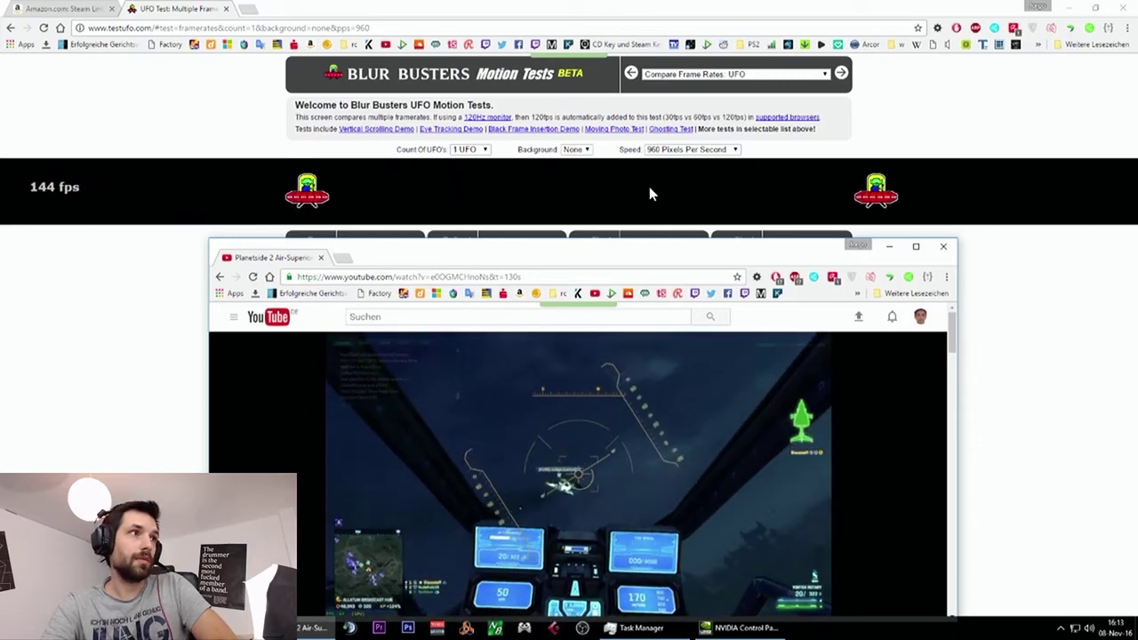
drag(547, 248, 545, 269)
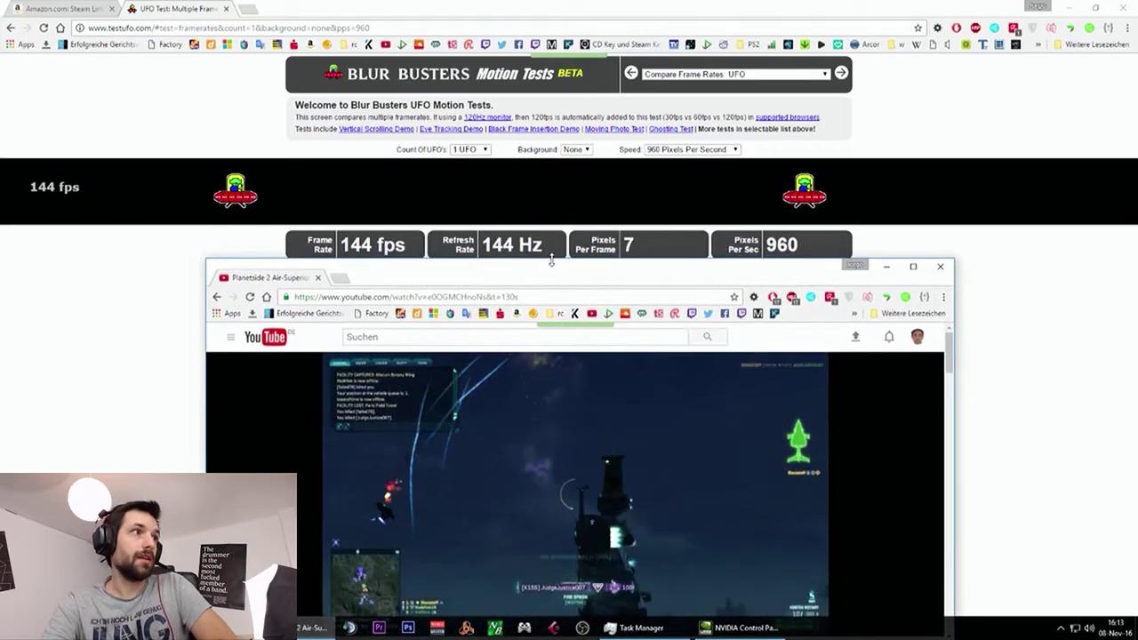
drag(541, 264, 523, 270)
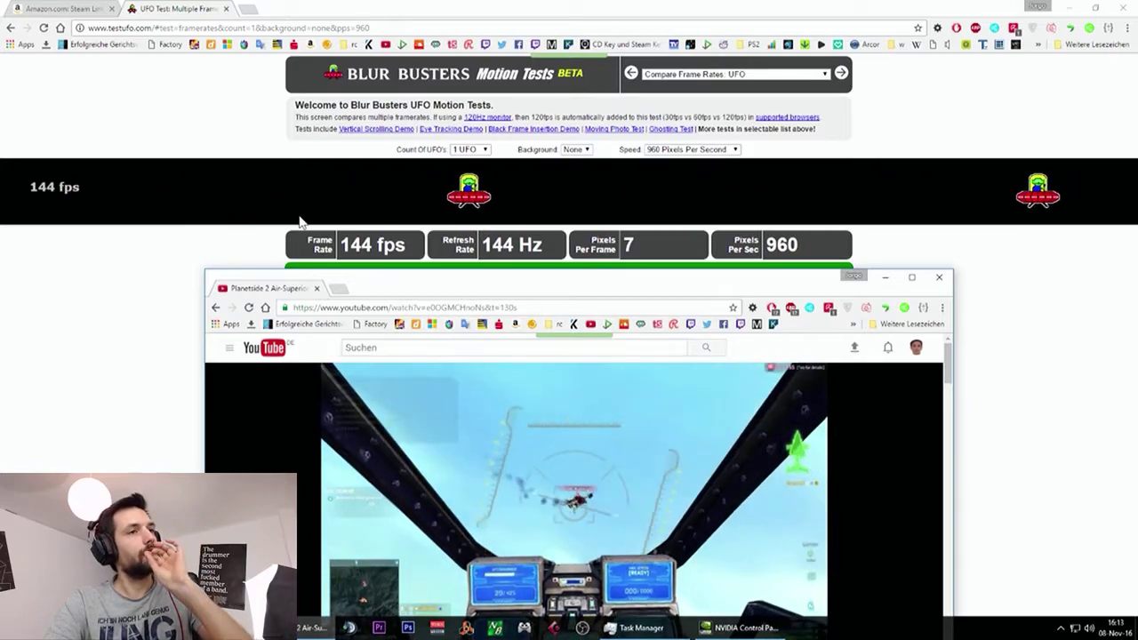
mouse_move(468, 287)
mouse_down()
mouse_move(465, 268)
mouse_move(464, 279)
mouse_up()
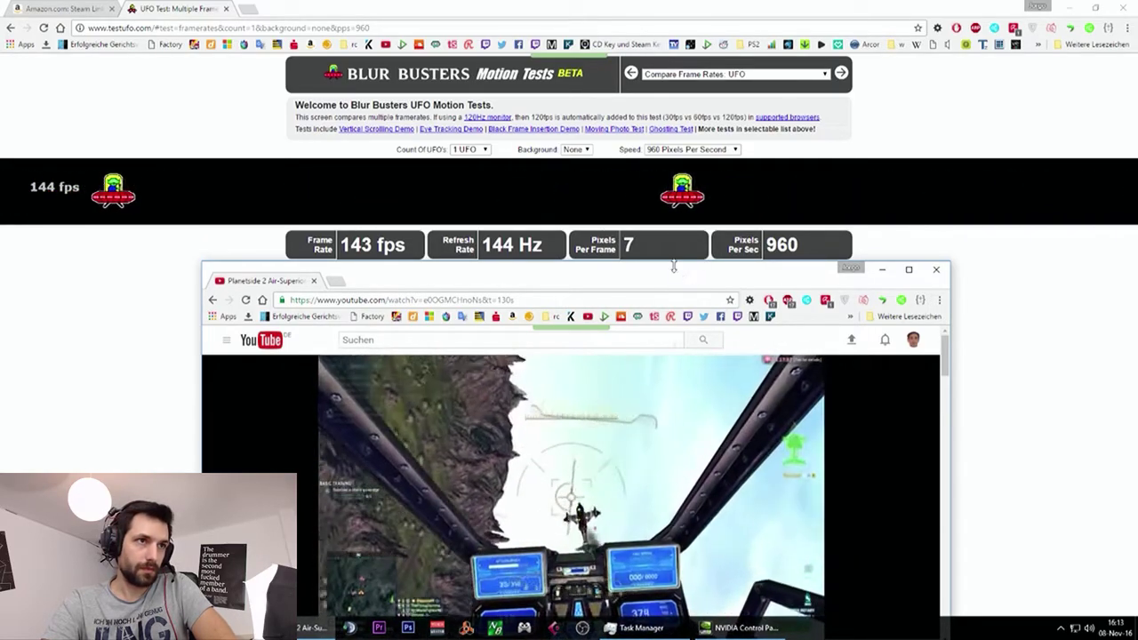
drag(669, 274, 654, 205)
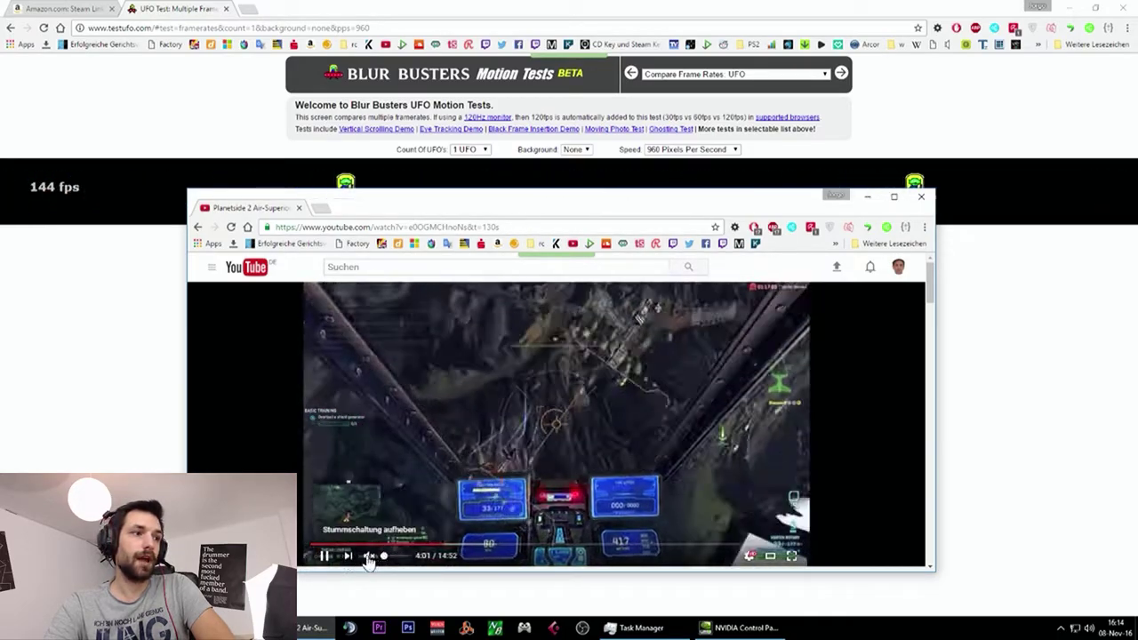
Unmute the video to check its sound, and pause it before minimizing its window
click(368, 556)
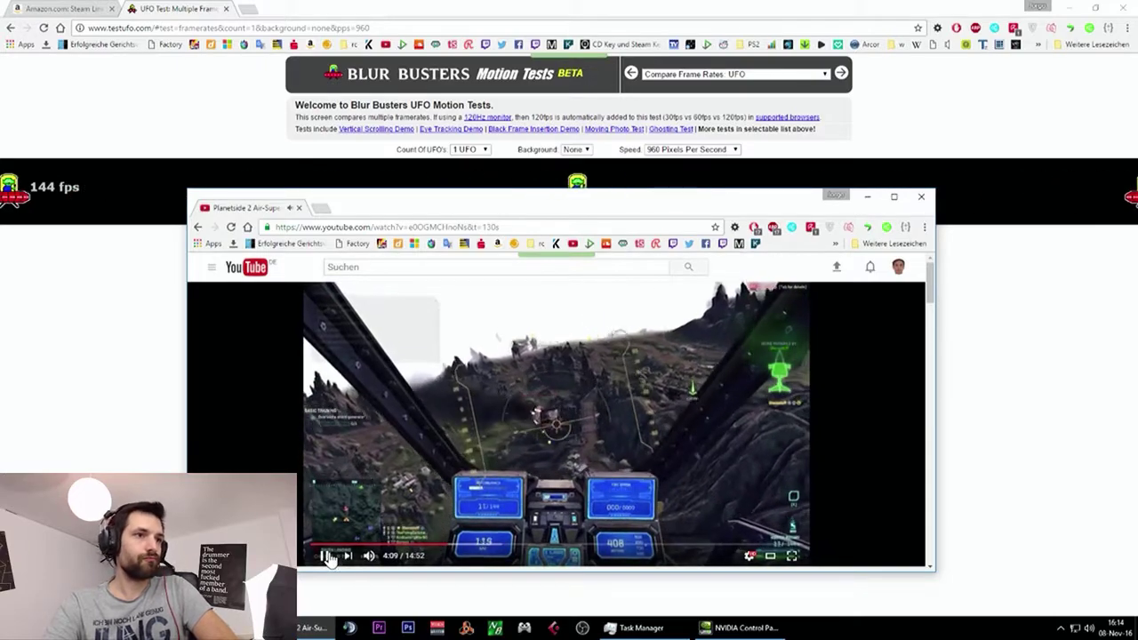
click(329, 554)
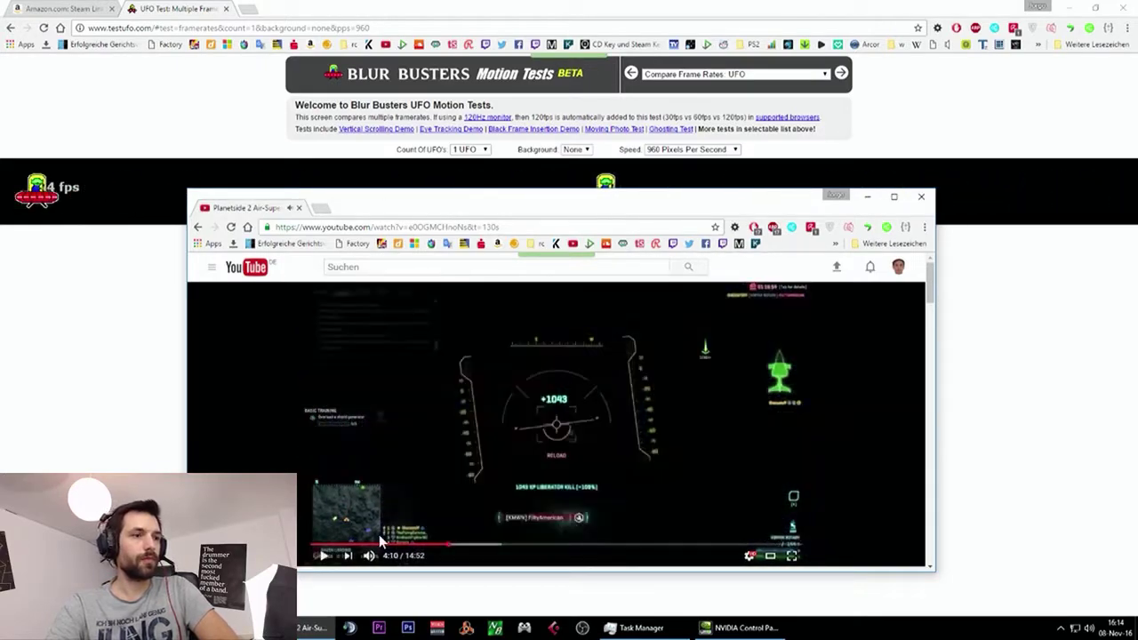
click(868, 197)
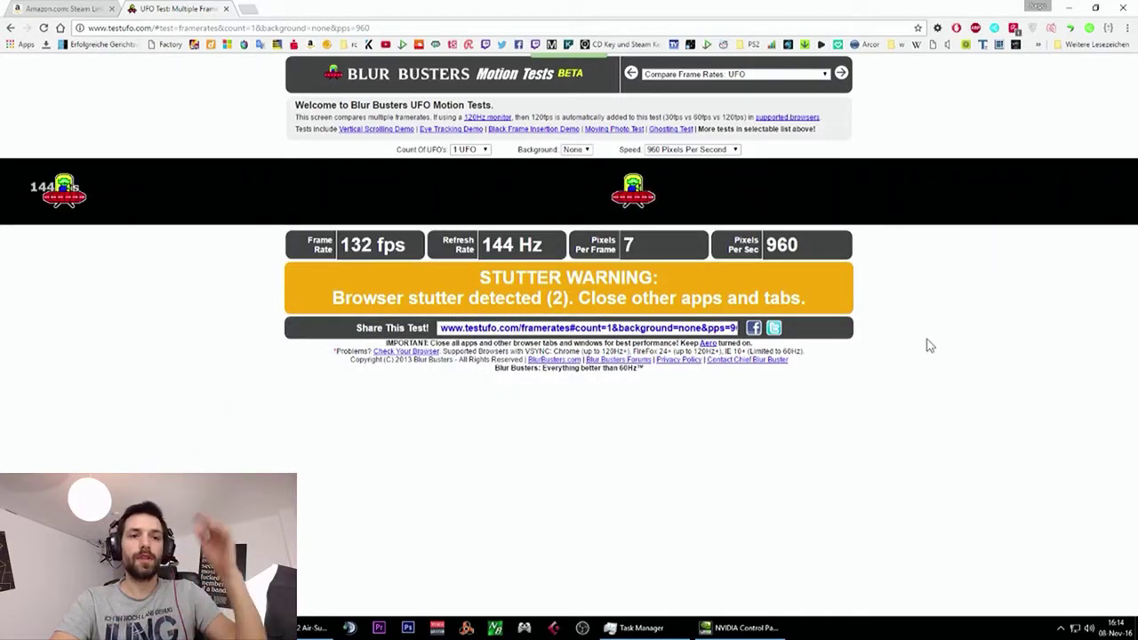